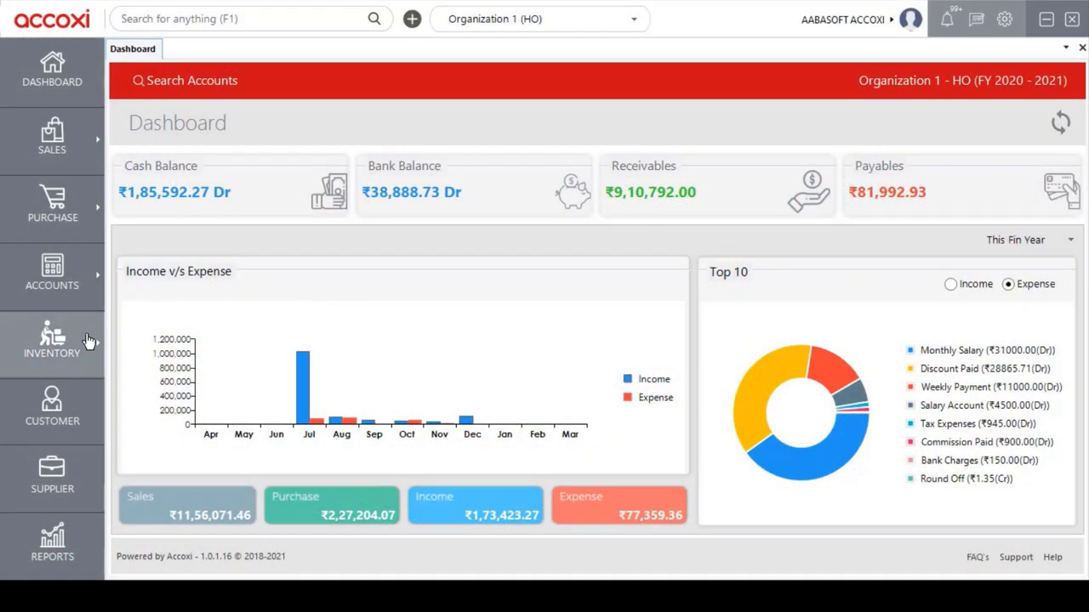
# - Go from the Inventory menu to the Stock Adjustments search list
pyautogui.click(89, 341)
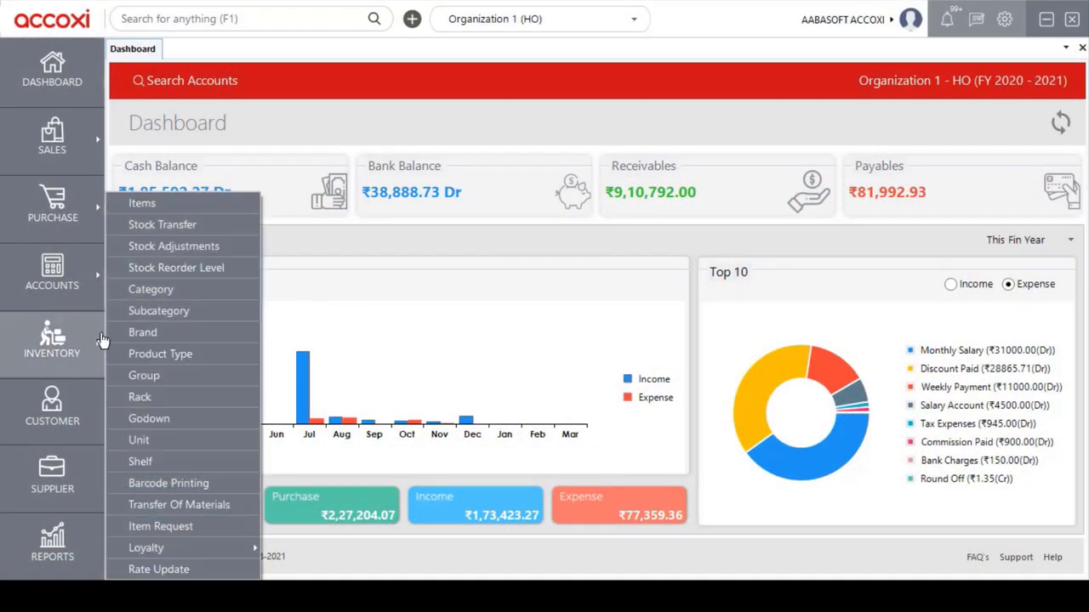
pyautogui.click(248, 247)
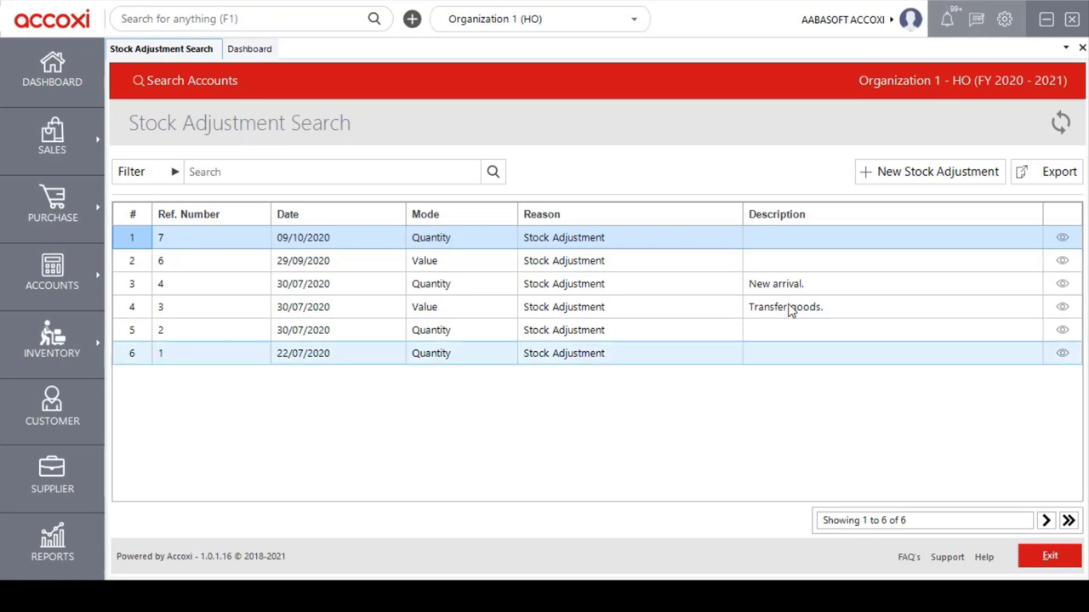
# - Show the filter panel for the stock adjustment list
pyautogui.click(168, 184)
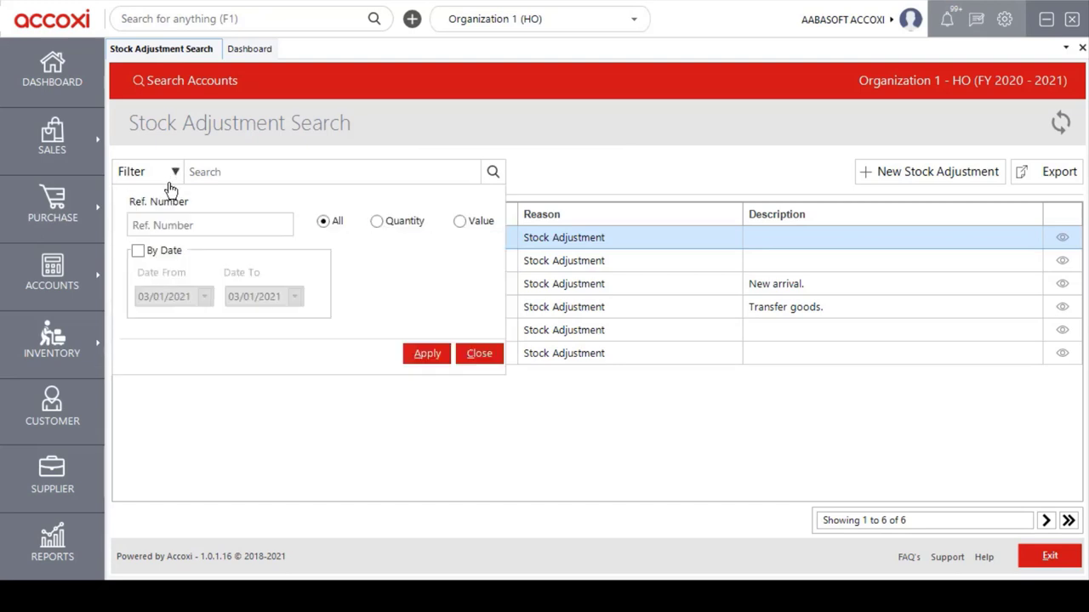
pyautogui.click(177, 223)
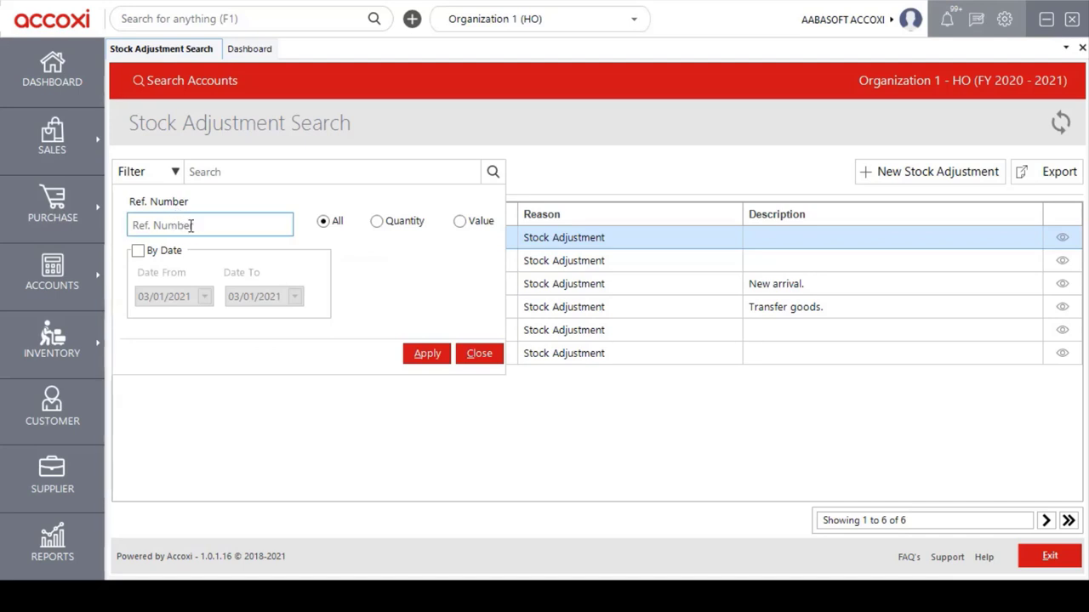
pyautogui.click(192, 225)
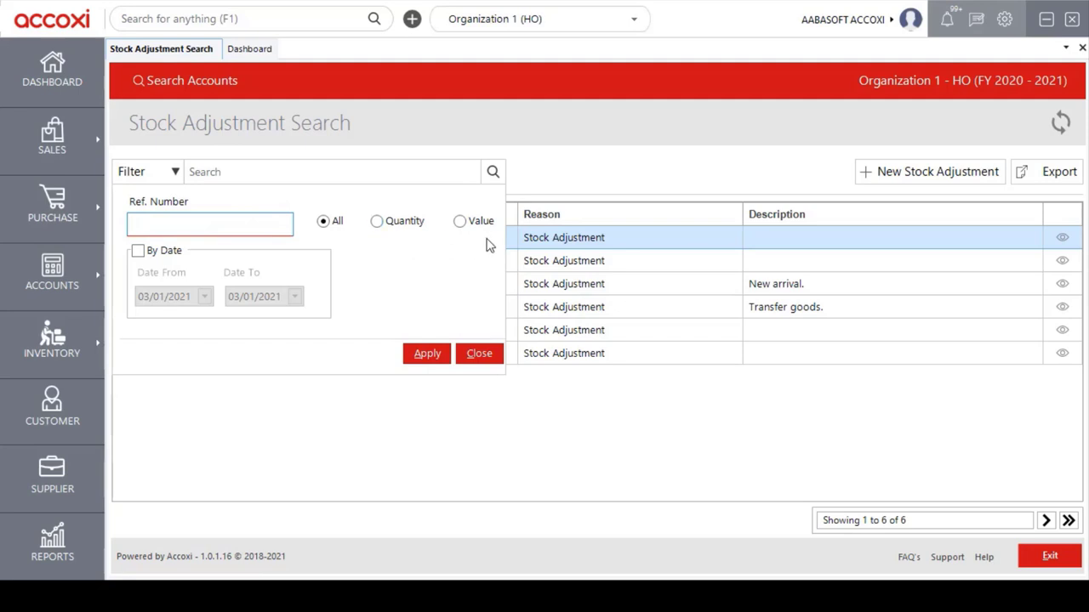
pyautogui.click(139, 253)
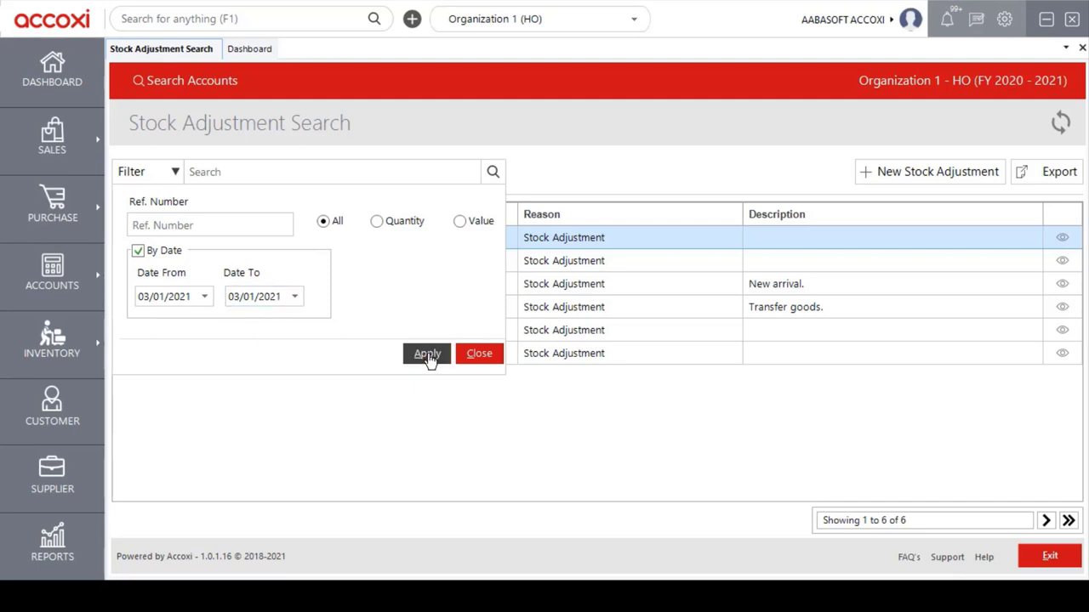
pyautogui.click(175, 174)
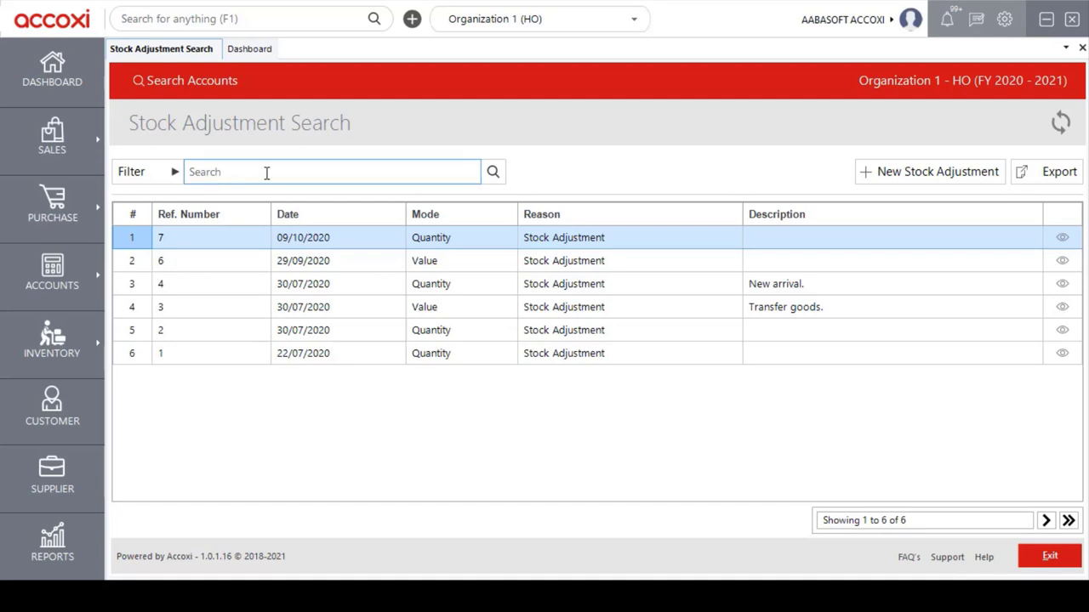
pyautogui.click(303, 173)
# - Create a blank stock adjustment form, reference 9, in Quantity mode
pyautogui.click(563, 181)
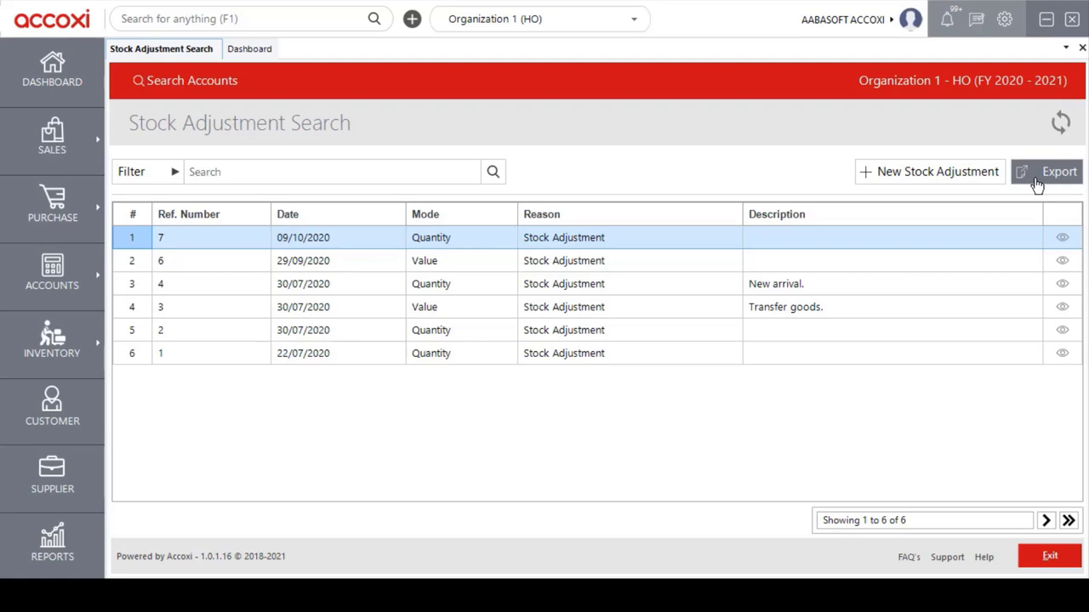
pyautogui.click(907, 181)
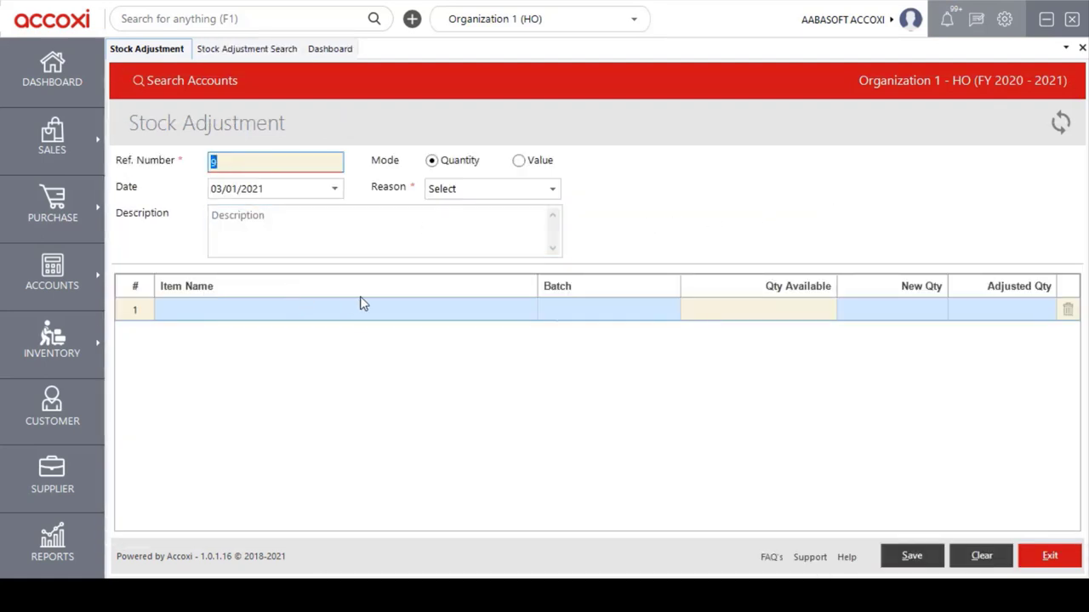
# - Review the reference number and confirm the adjustment date stays 03/01/2021
pyautogui.click(649, 172)
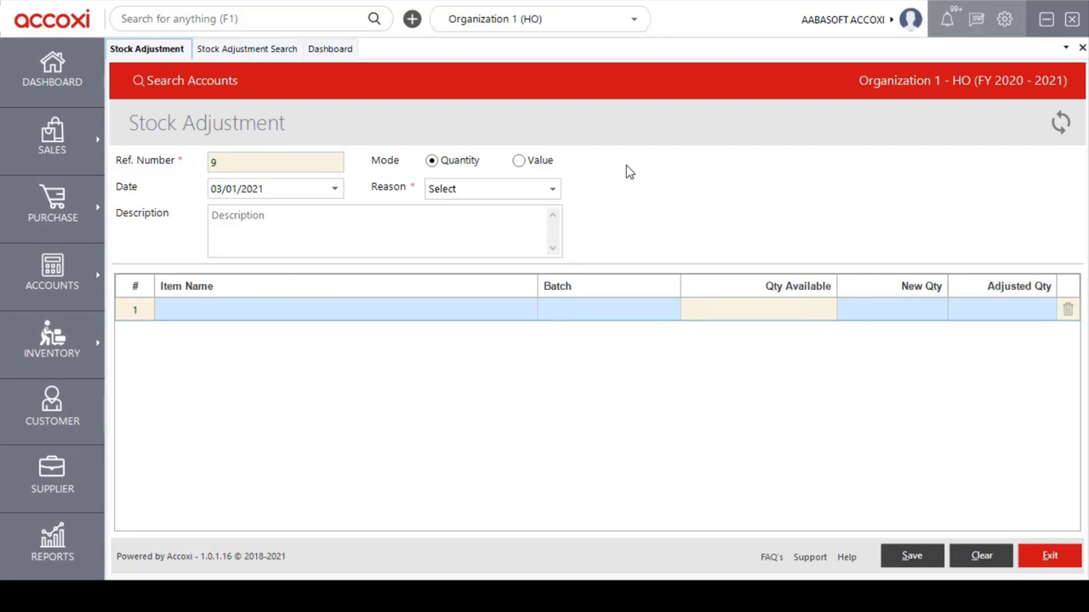
pyautogui.click(270, 160)
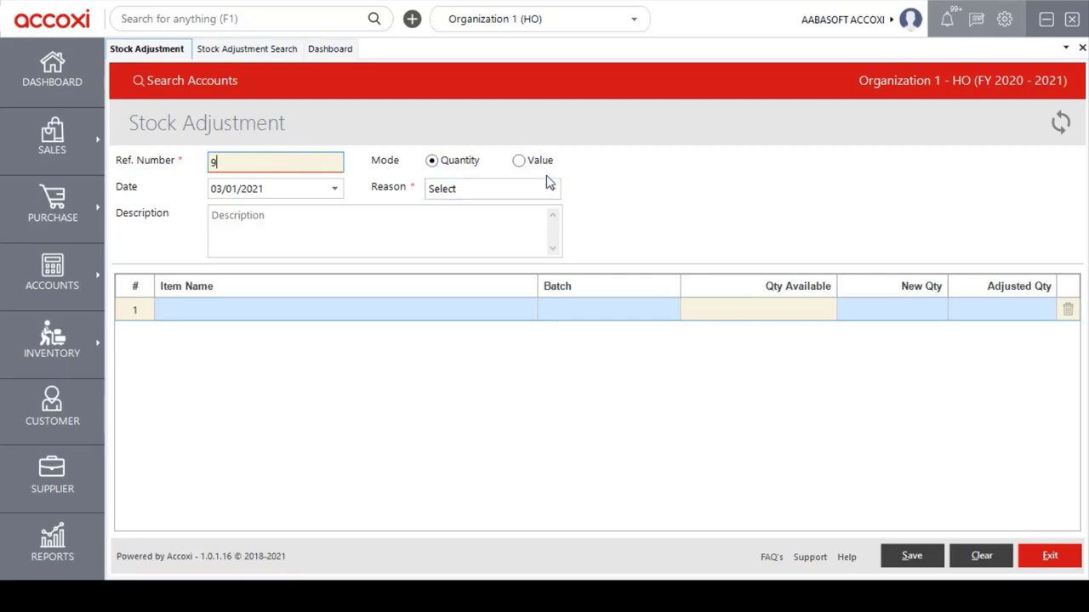
pyautogui.click(520, 163)
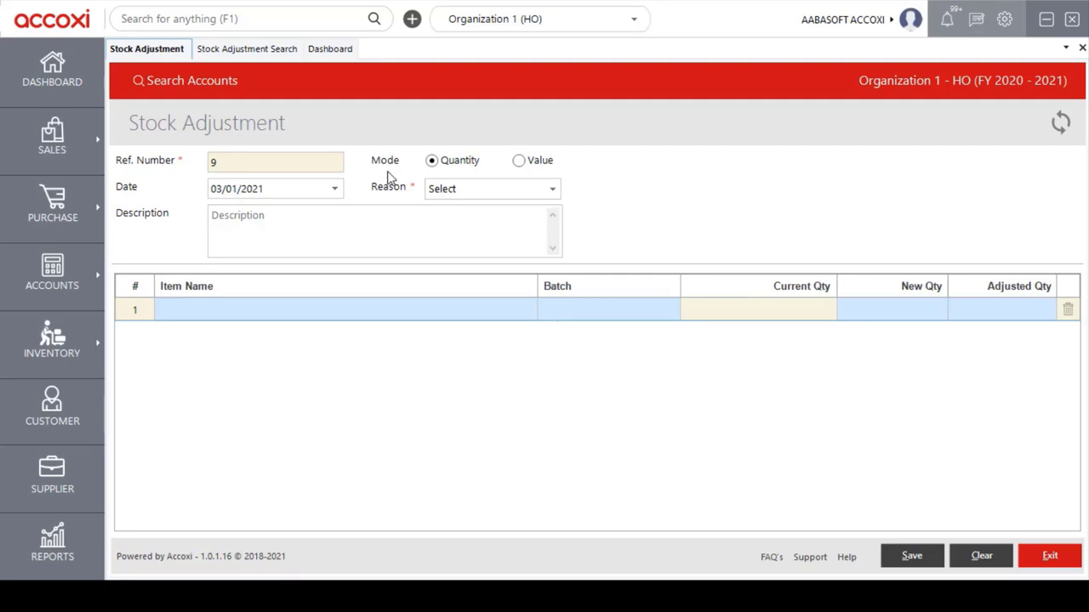
pyautogui.click(336, 190)
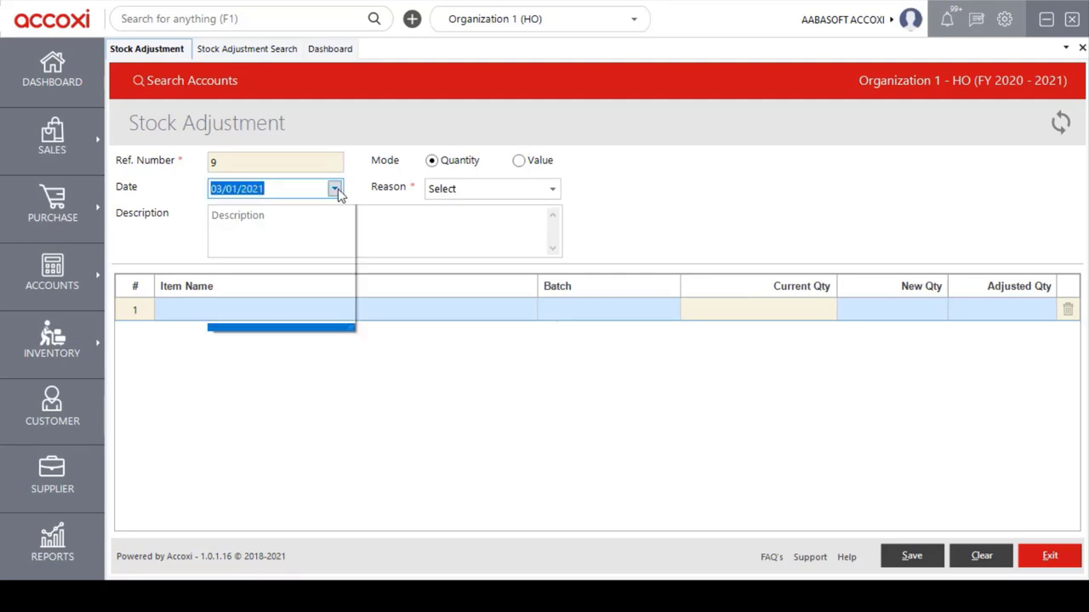
pyautogui.click(336, 190)
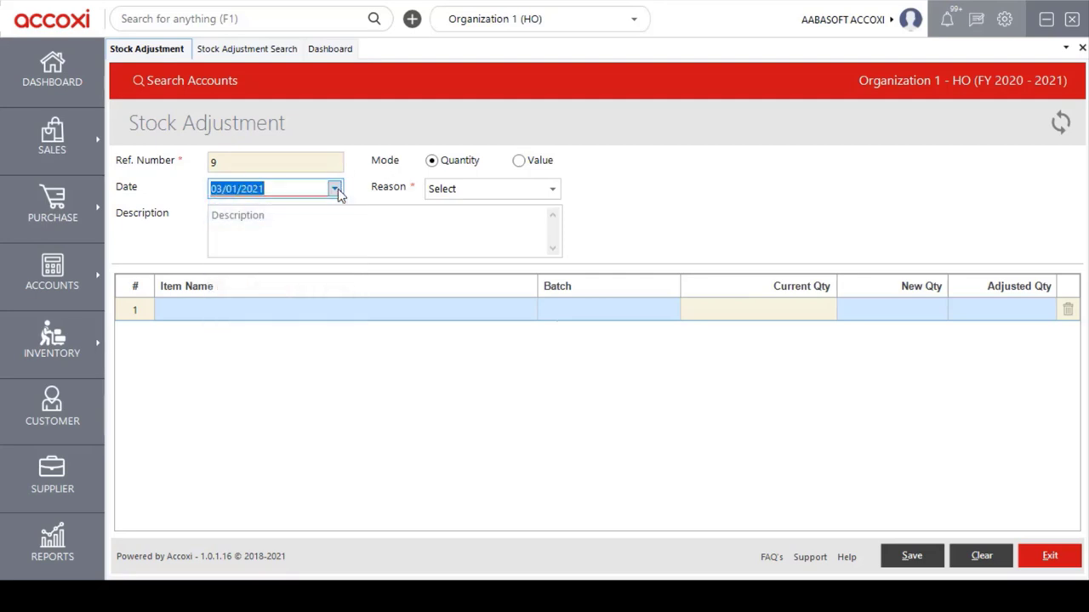
# - Set the reason to Stock Adjustment and leave the description blank
pyautogui.click(553, 193)
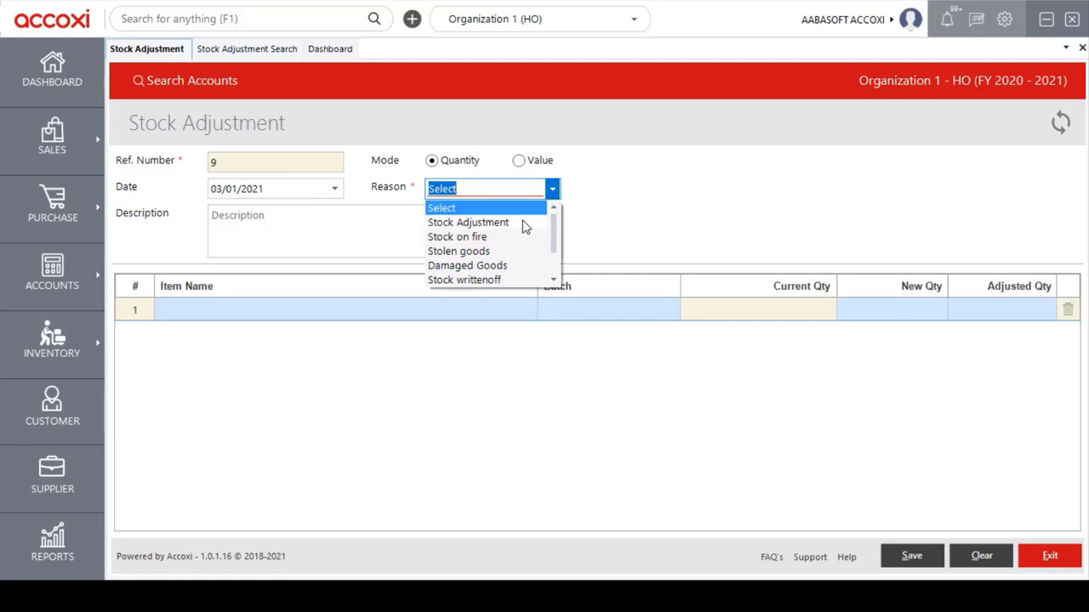
pyautogui.click(523, 224)
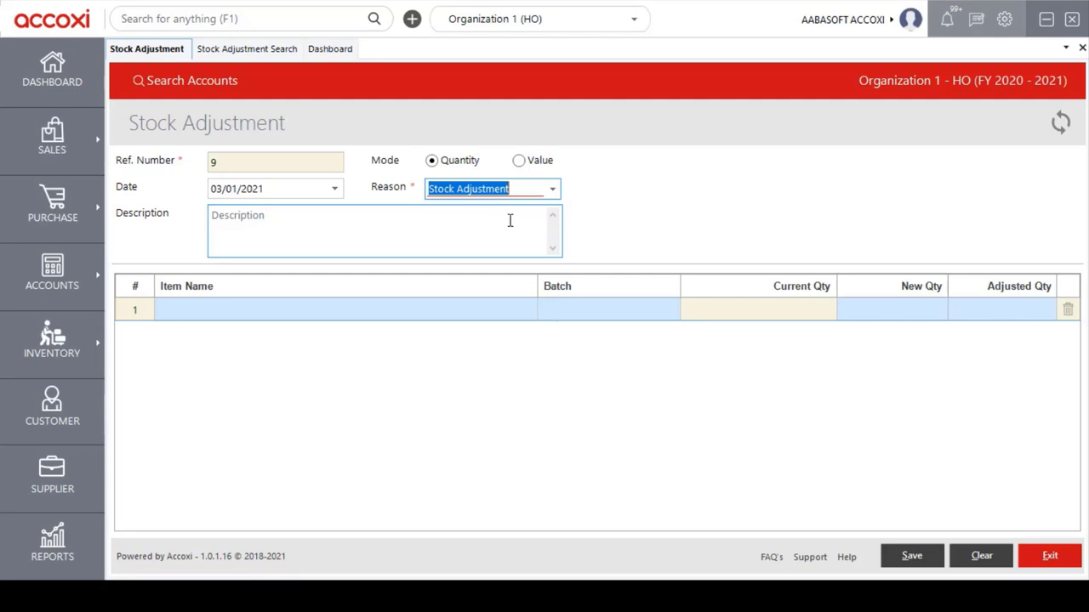
pyautogui.click(263, 228)
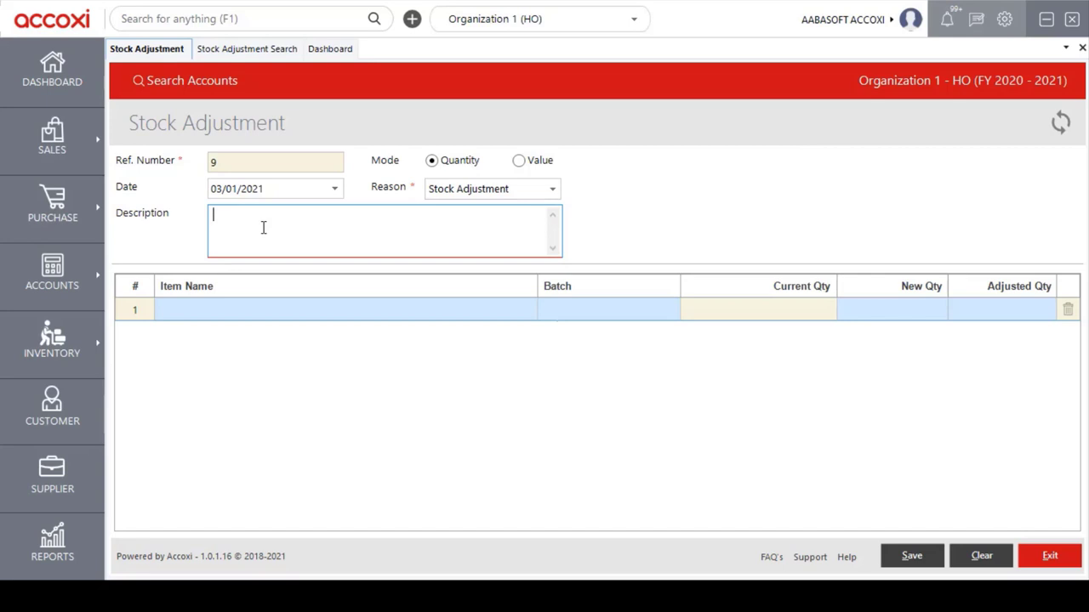
pyautogui.press('Tab')
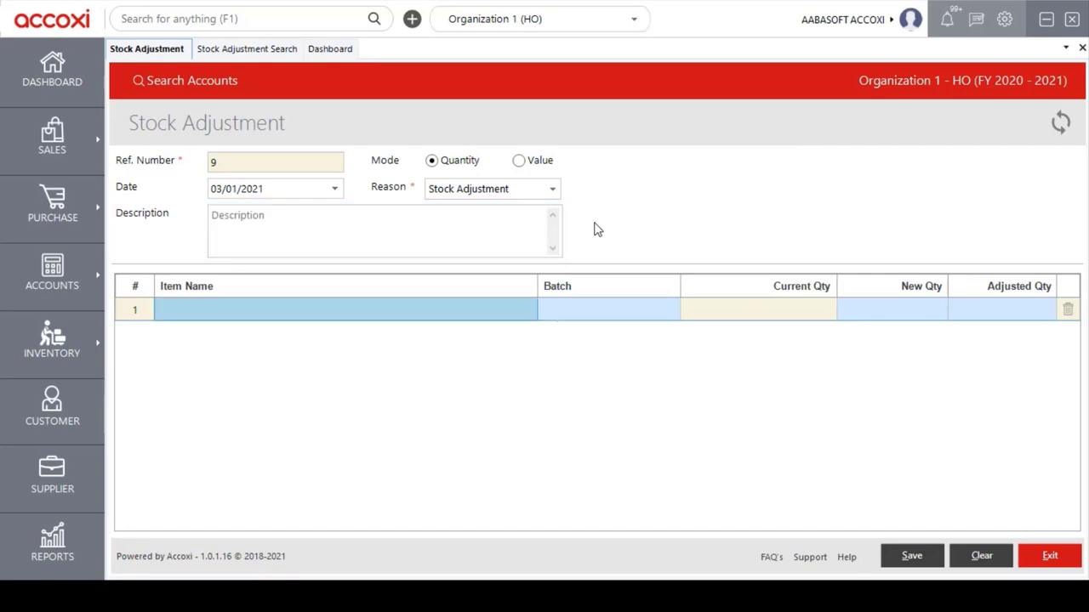
# - Adjust Pro 5's Default batch quantity to 30, then put adjustment 10 in Value mode
pyautogui.click(259, 309)
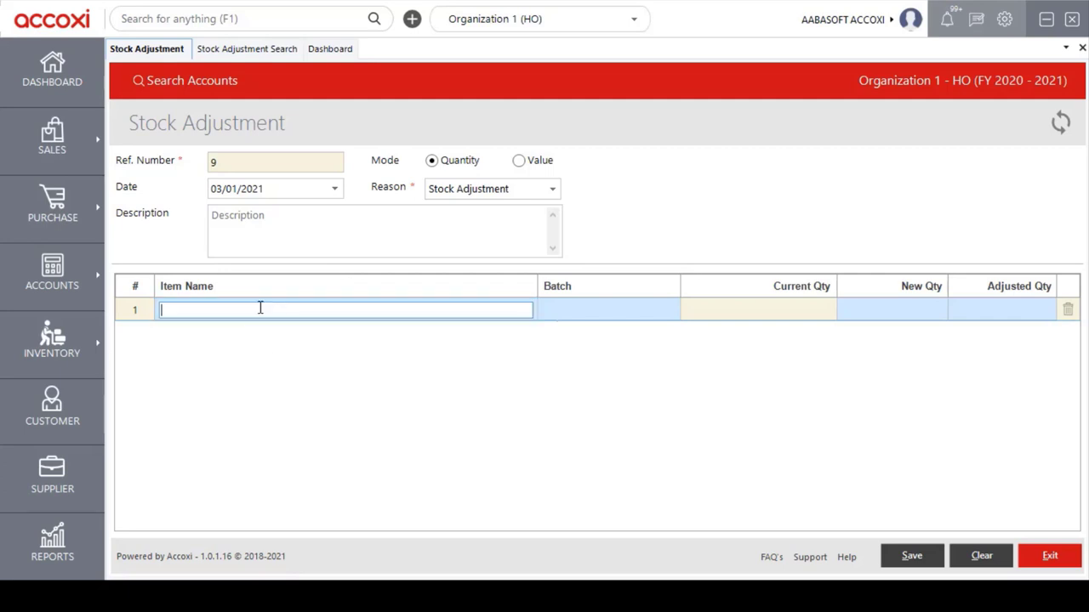
pyautogui.write('pro')
pyautogui.press('Return')
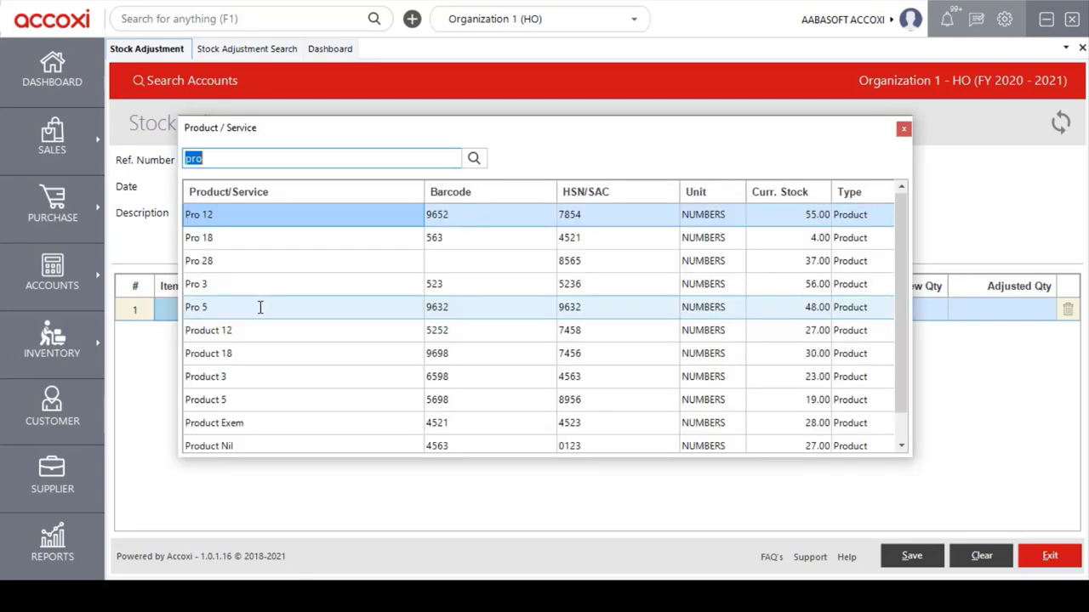
pyautogui.press('Down')
pyautogui.press('Down')
pyautogui.press('Down')
pyautogui.press('Down')
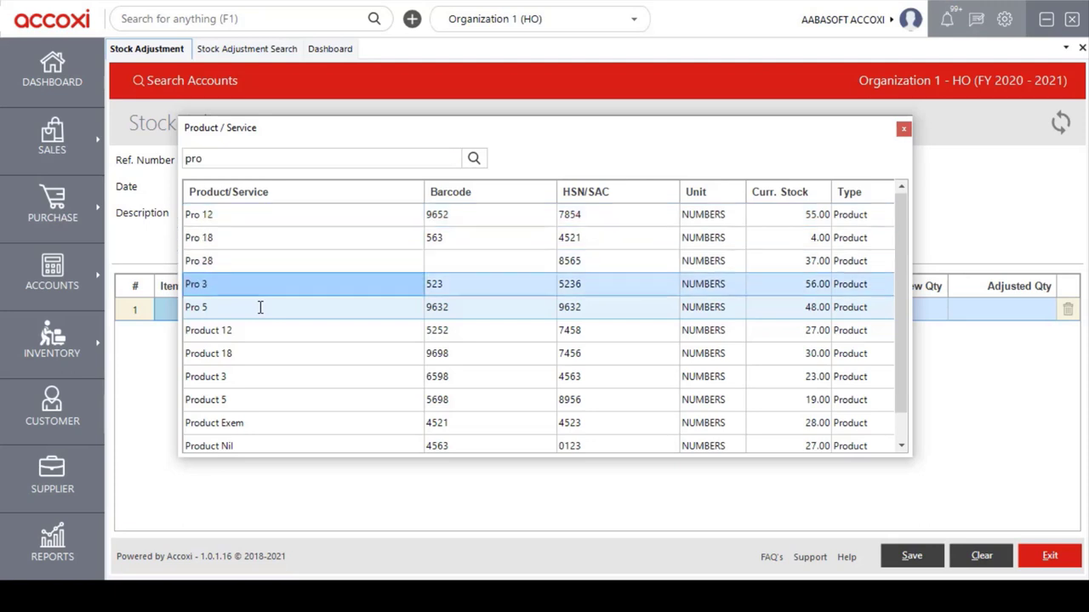
pyautogui.press('Return')
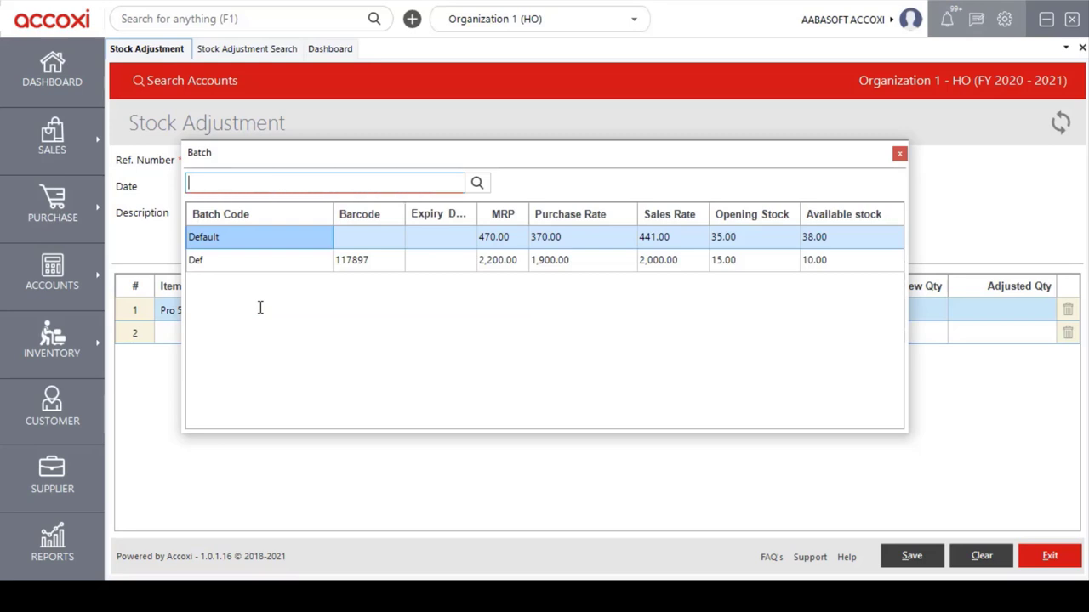
pyautogui.press('Return')
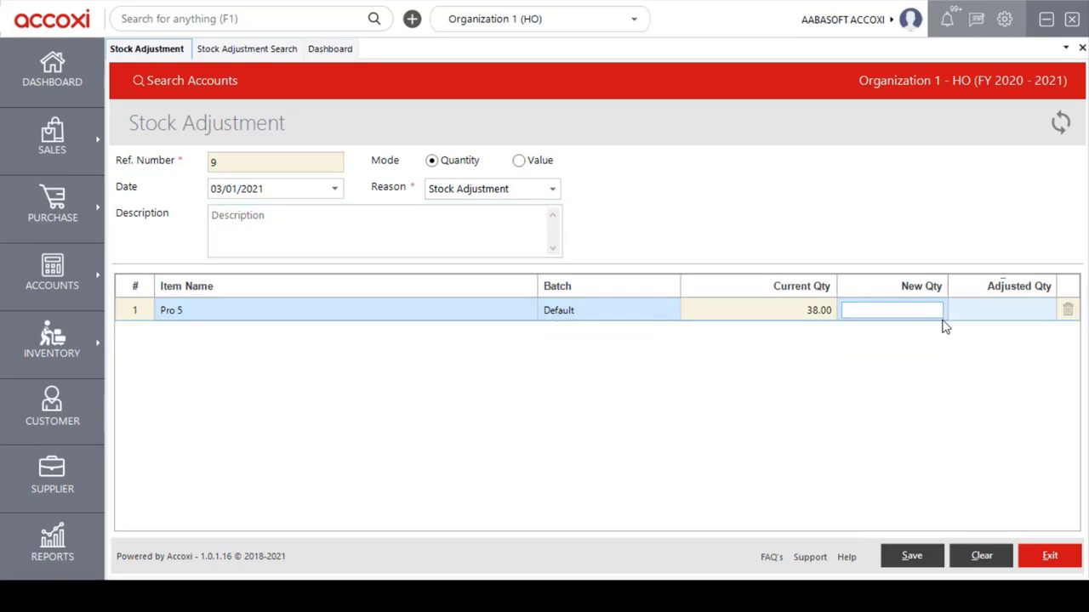
pyautogui.write('30')
pyautogui.press('Tab')
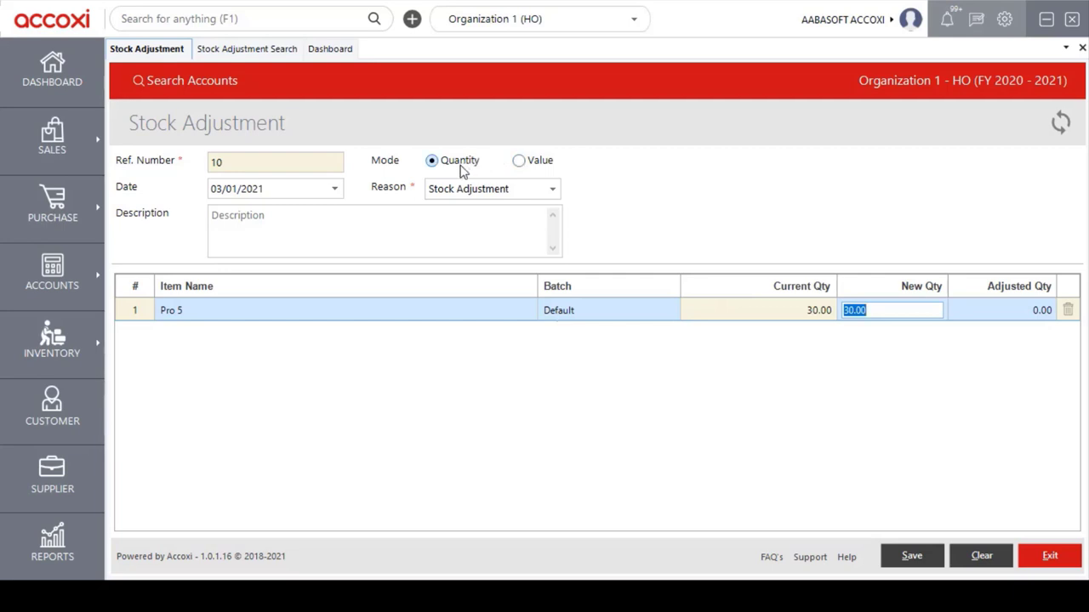
pyautogui.click(519, 162)
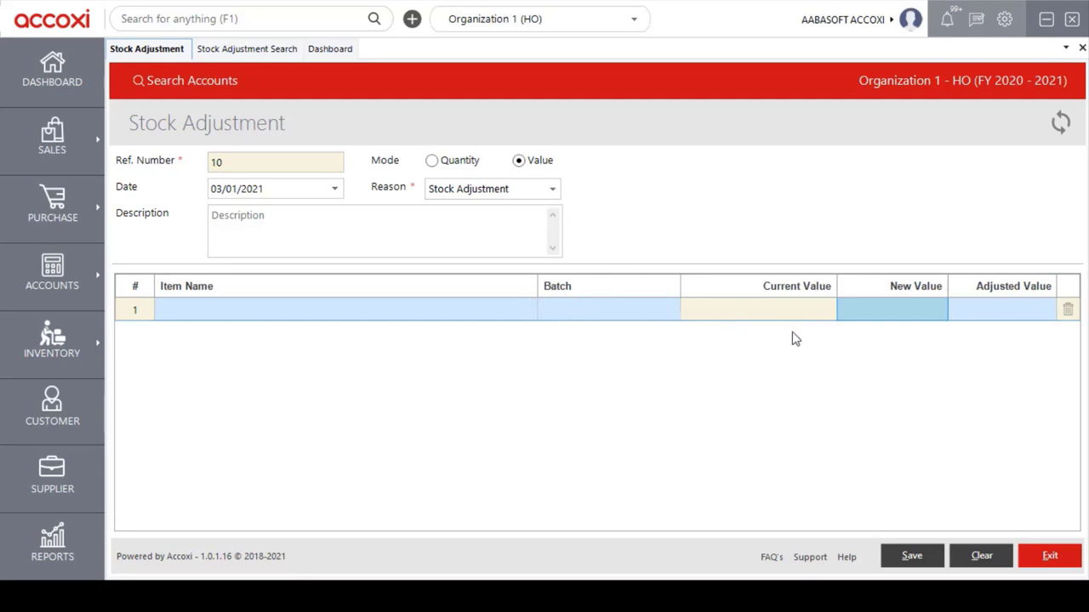
# - Set Pro 5's Default batch new value to 10,000.00 (adjusted -1,100.00) and save
pyautogui.click(374, 314)
pyautogui.write('pro')
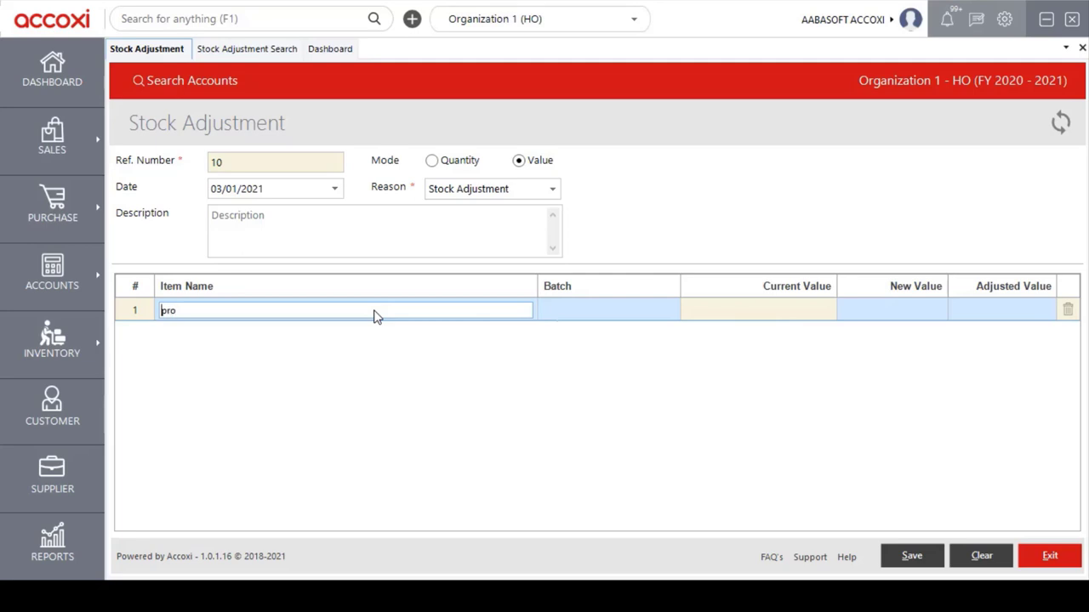
pyautogui.press('Return')
pyautogui.press('Down')
pyautogui.press('Down')
pyautogui.press('Down')
pyautogui.press('Down')
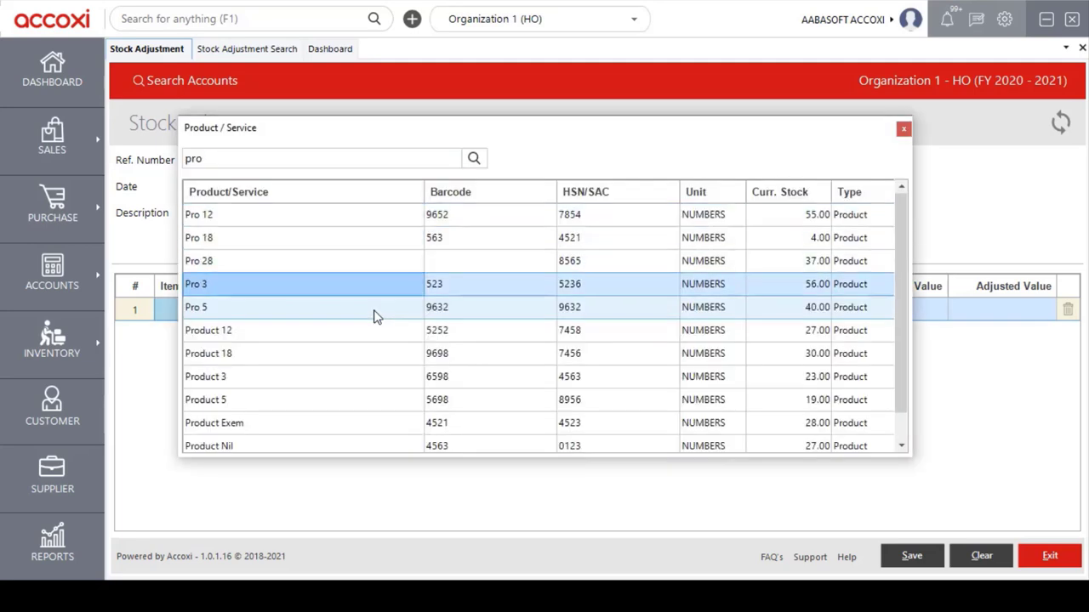
pyautogui.press('Return')
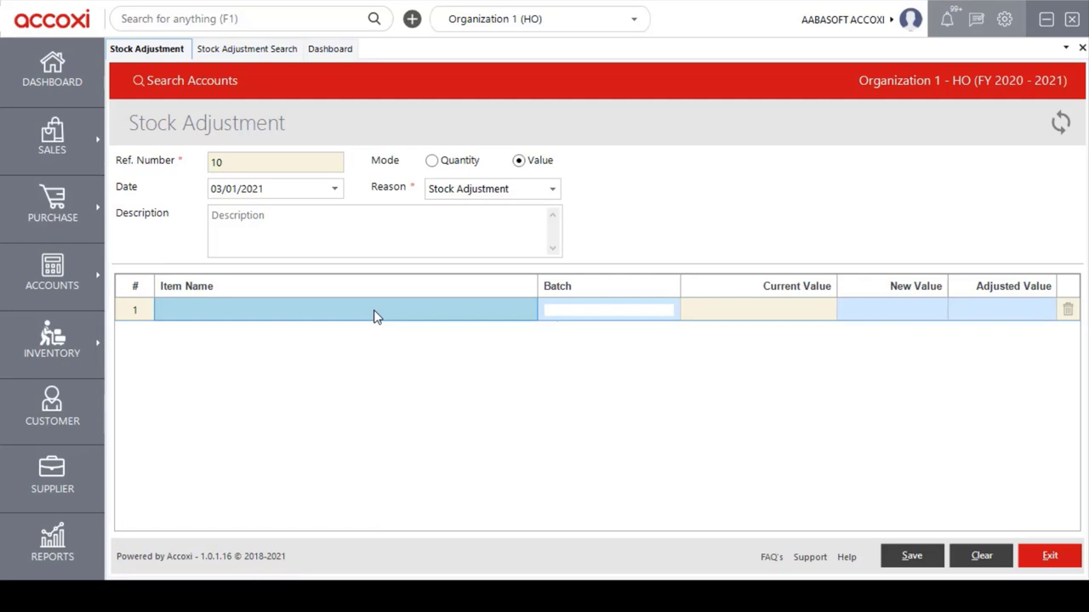
pyautogui.press('Return')
pyautogui.press('Return')
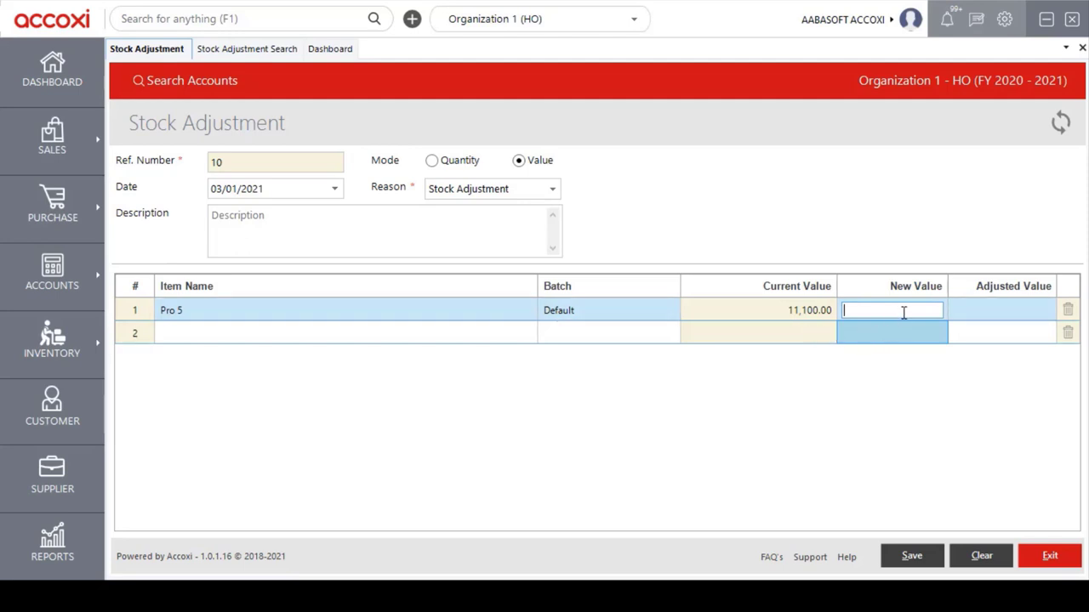
pyautogui.write('10000')
pyautogui.press('Tab')
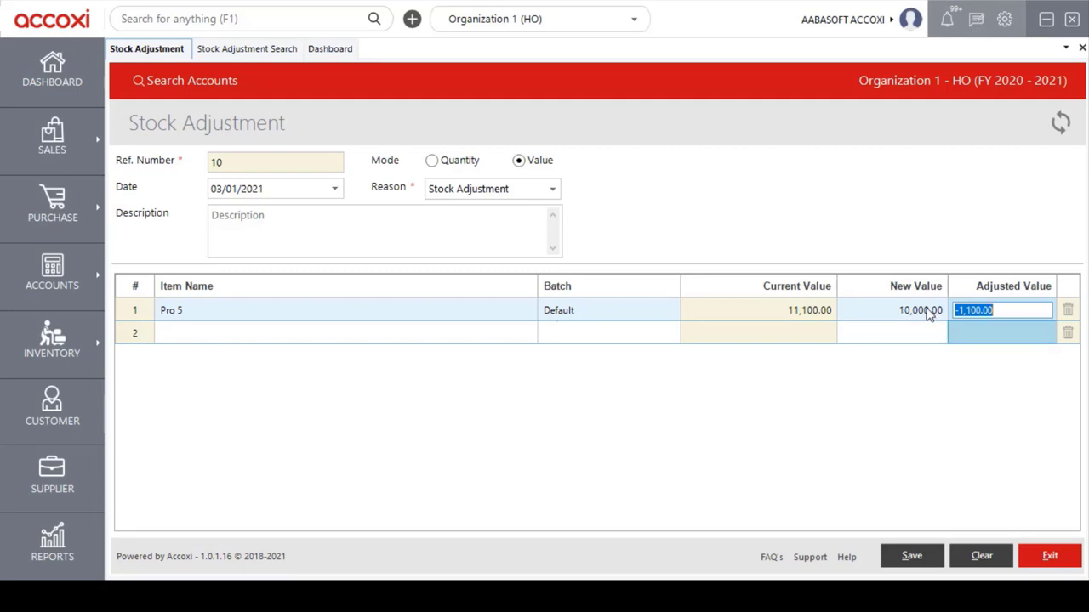
pyautogui.click(911, 557)
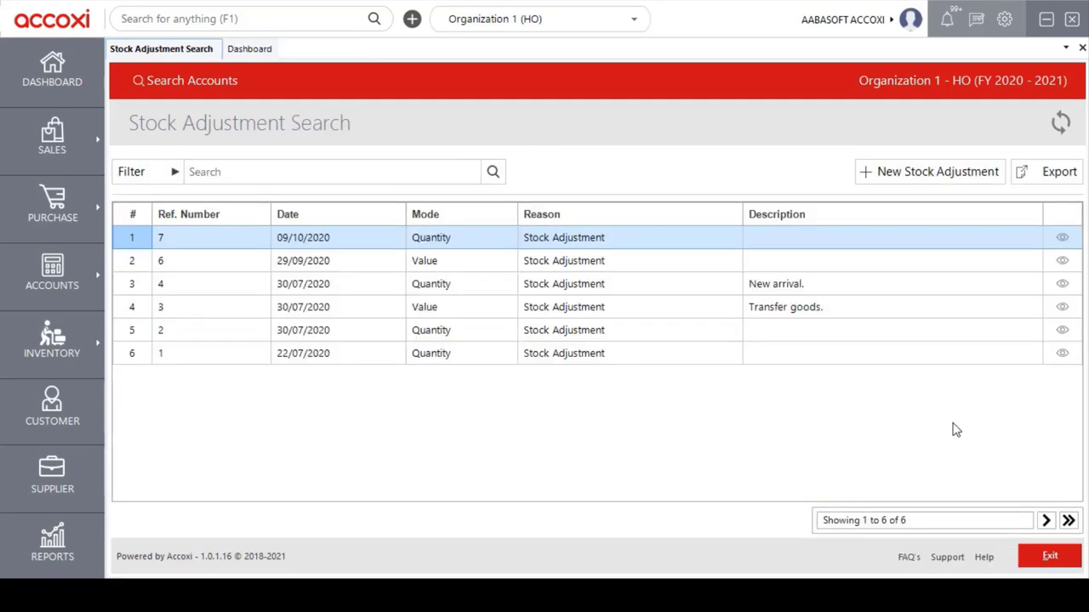